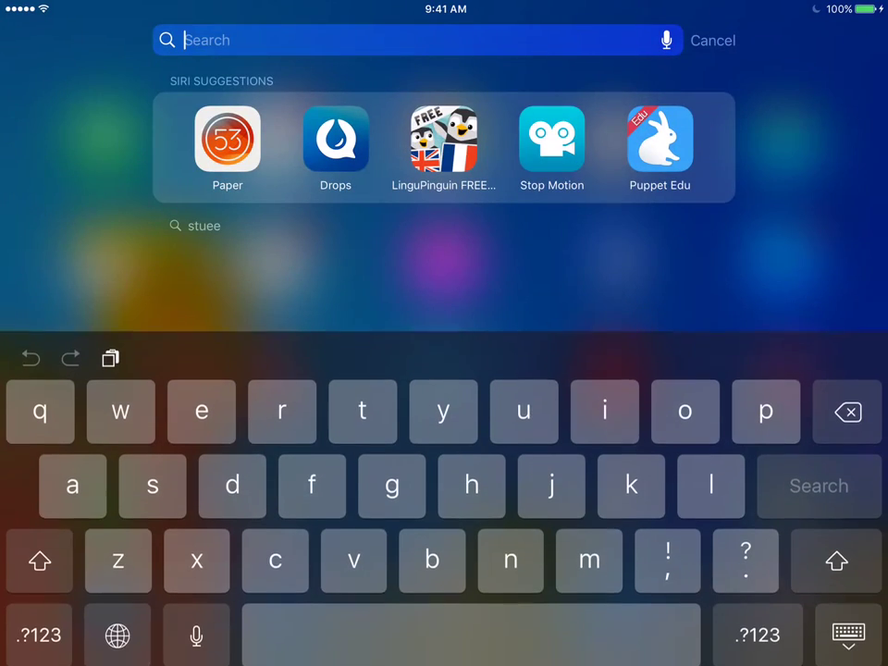
Search Spotlight for 'stop' and launch Stop Motion Studio from the top hit
type("stop")
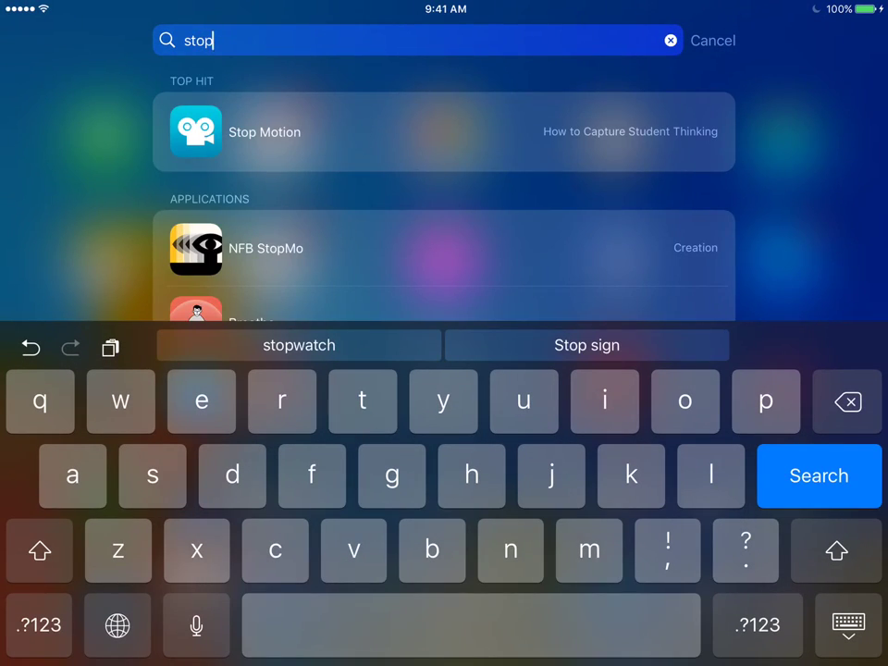
left_click(264, 131)
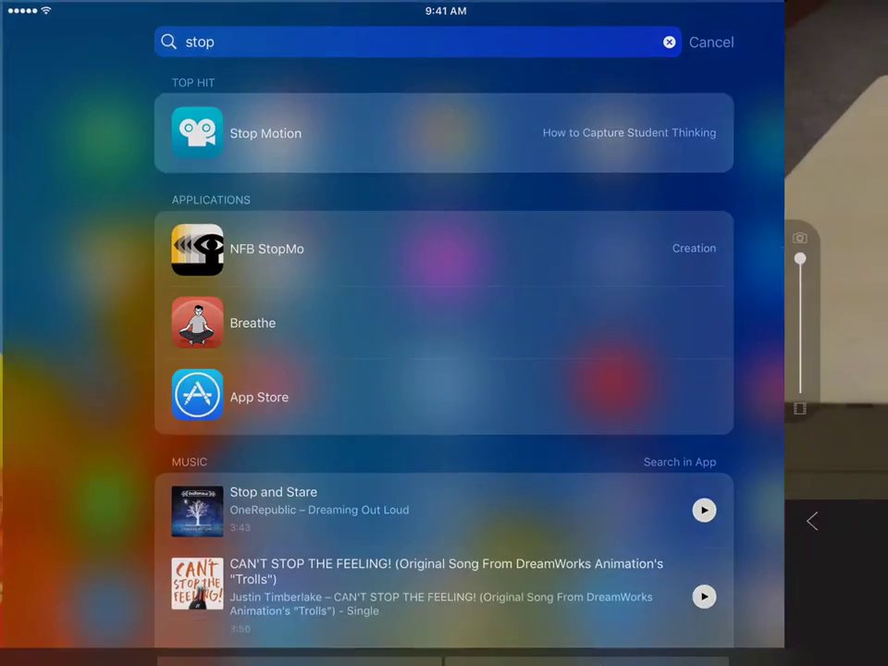
Capture the first frame of a new movie showing the empty wooden board
left_click(846, 332)
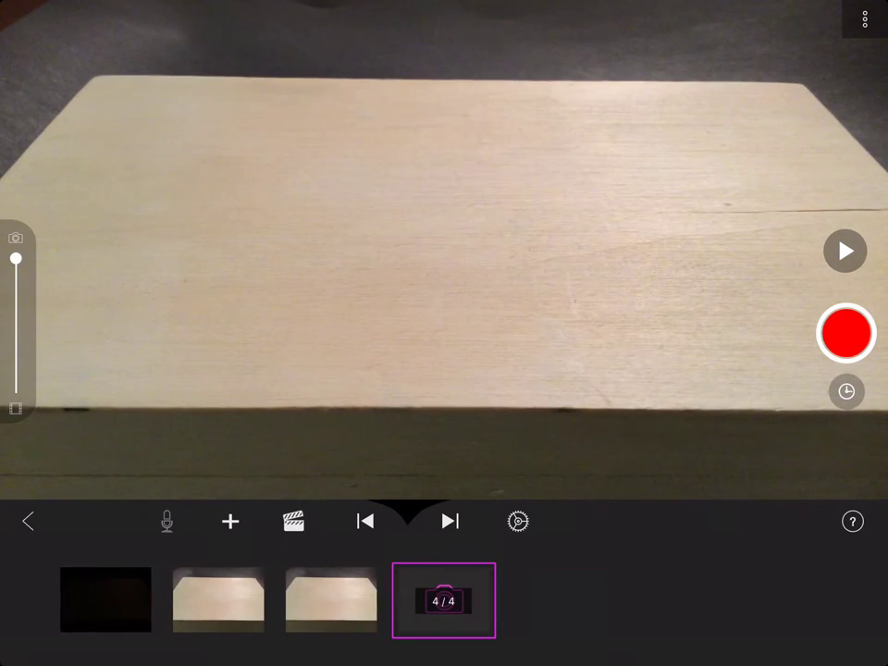
left_click(845, 333)
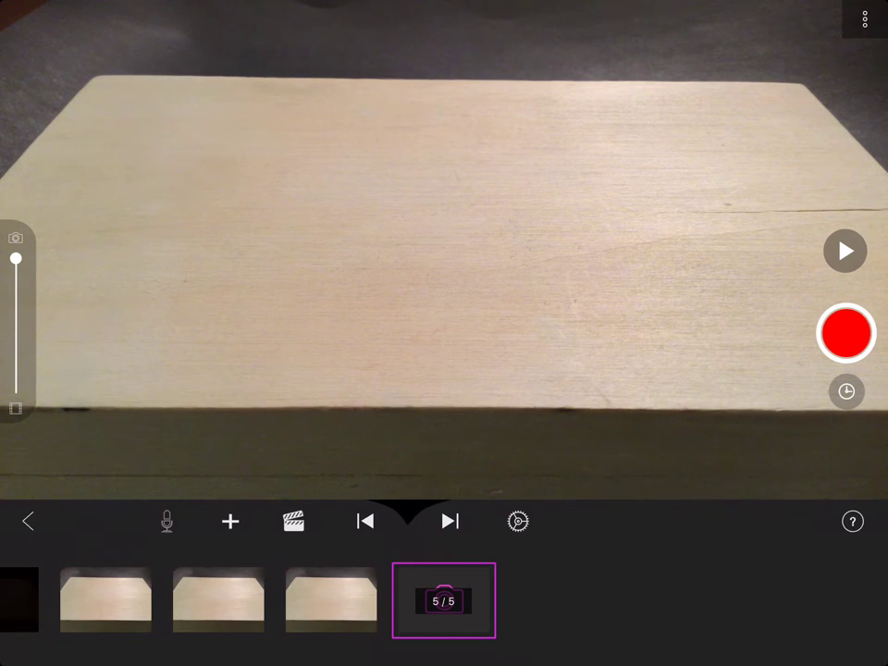
Capture more empty-board frames, open the third frame's options, and capture the die entering
left_click(331, 599)
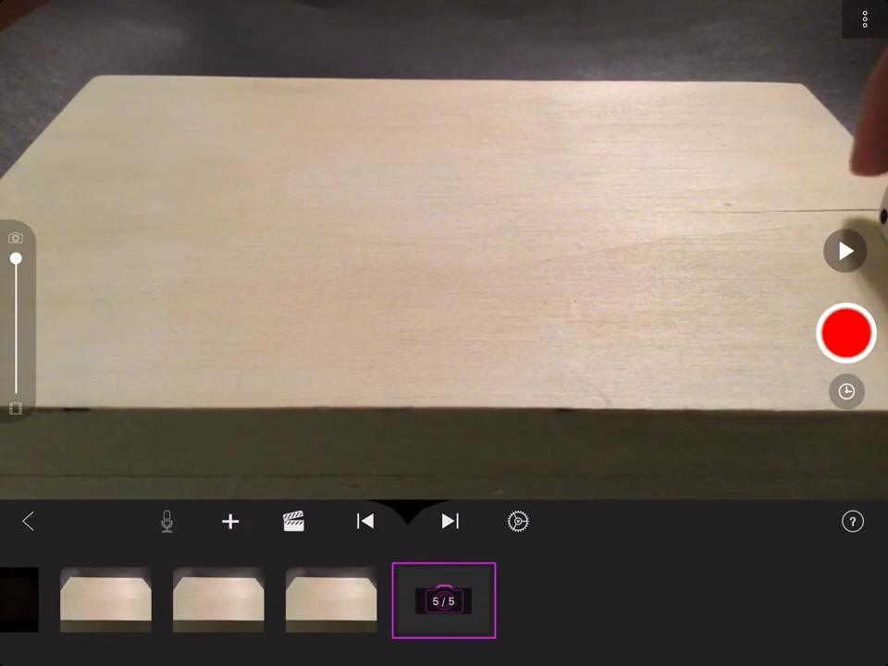
left_click(845, 333)
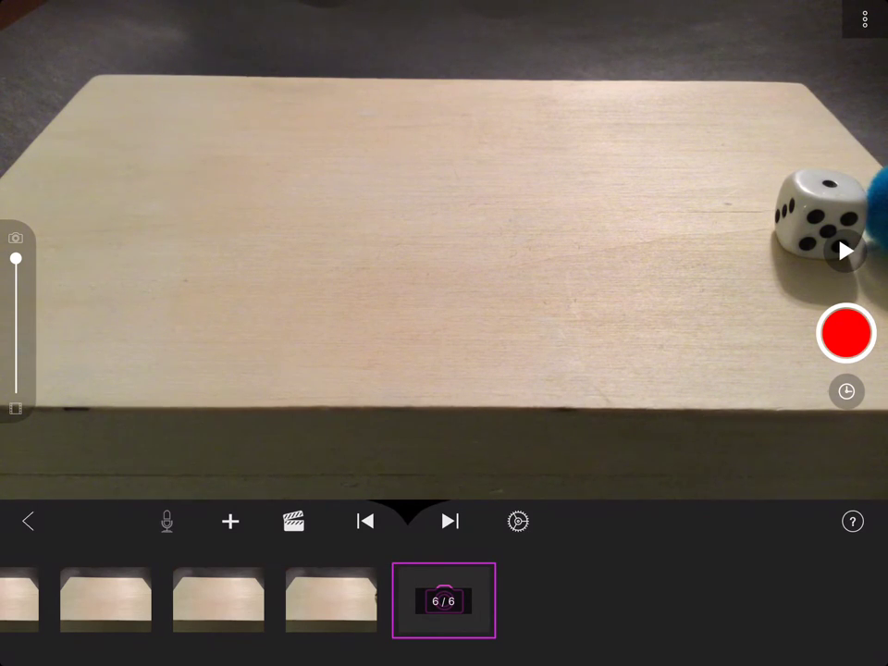
Capture the die and blue pom-pom rolling from the right edge to the centre, then show onion skin
left_click(845, 333)
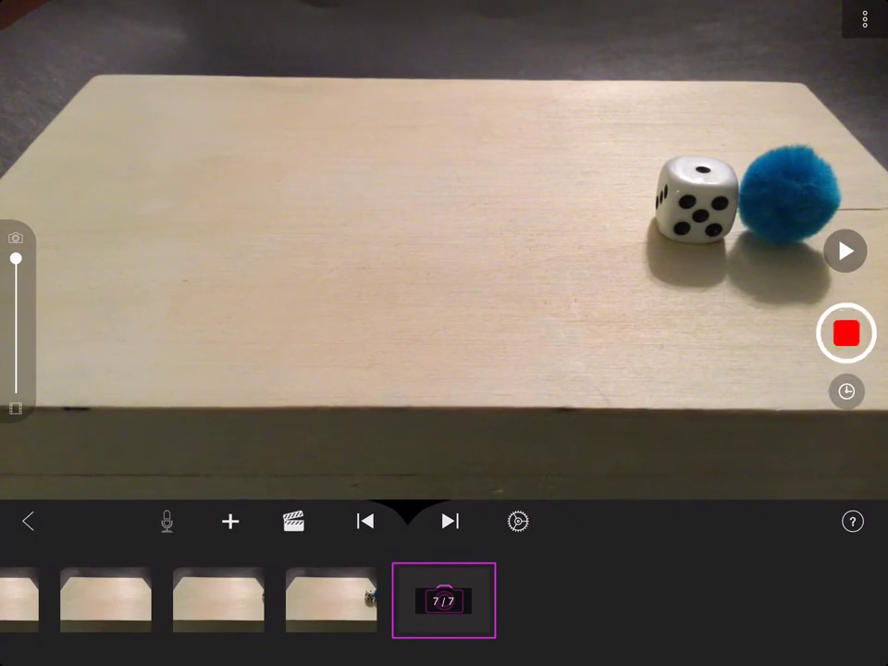
left_click(846, 333)
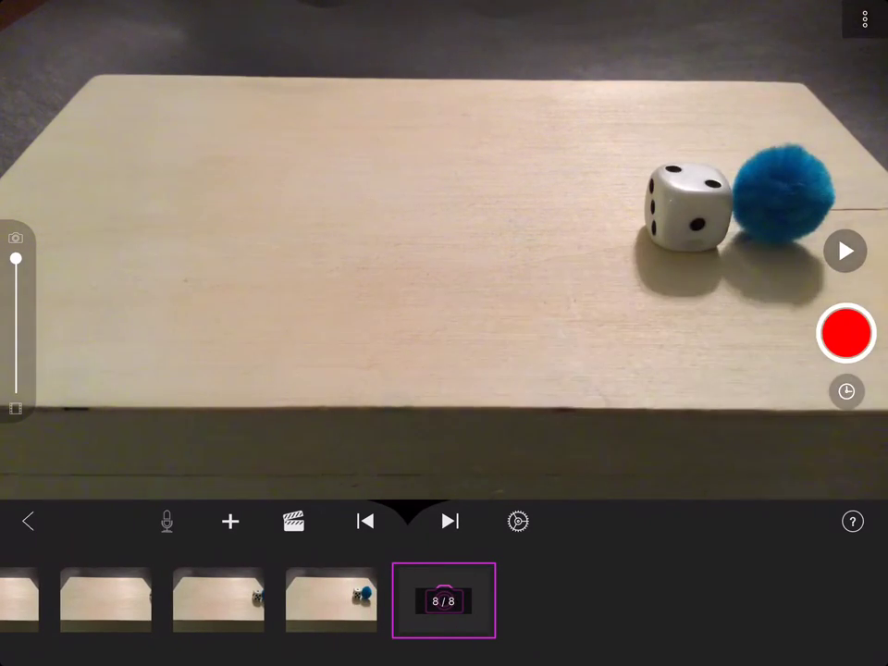
left_click(846, 333)
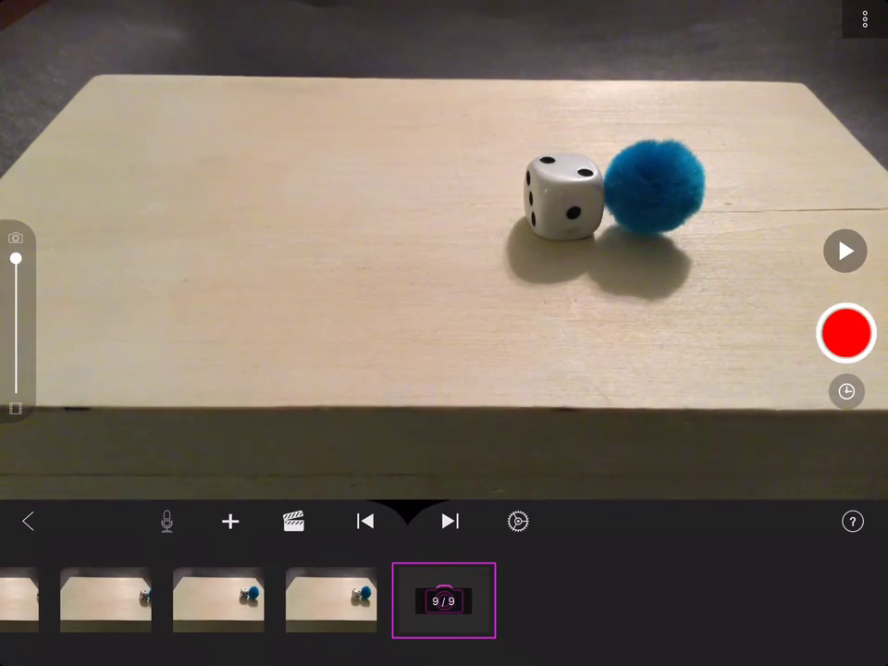
left_click(845, 332)
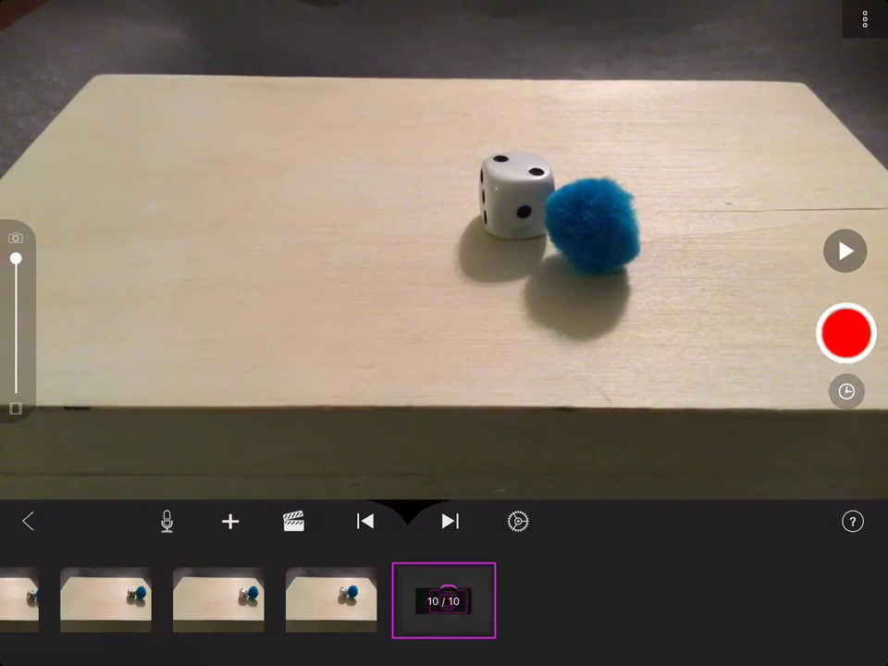
left_click(845, 333)
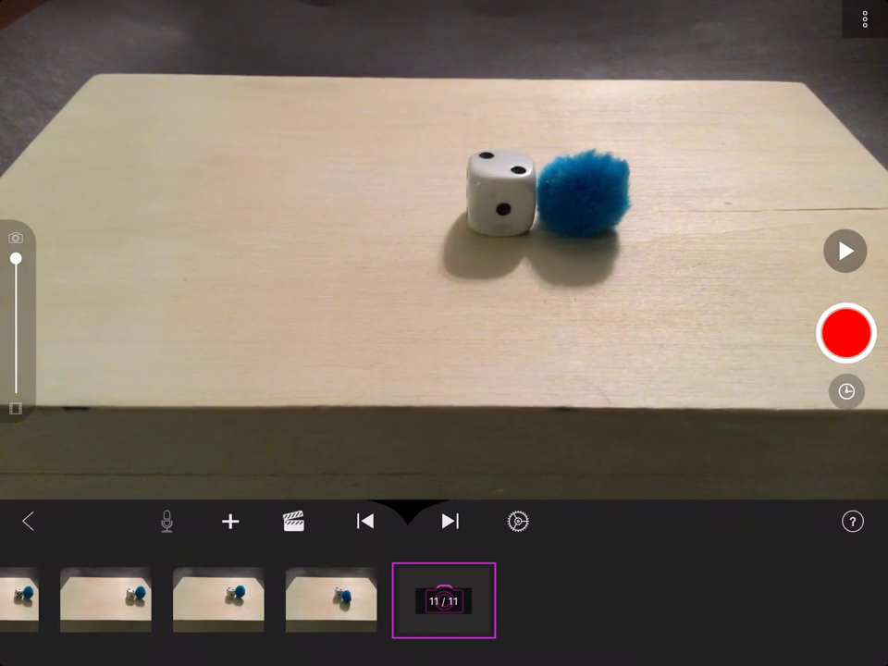
mouse_move(16, 258)
left_mouse_down()
mouse_move(16, 348)
mouse_move(16, 311)
left_mouse_up()
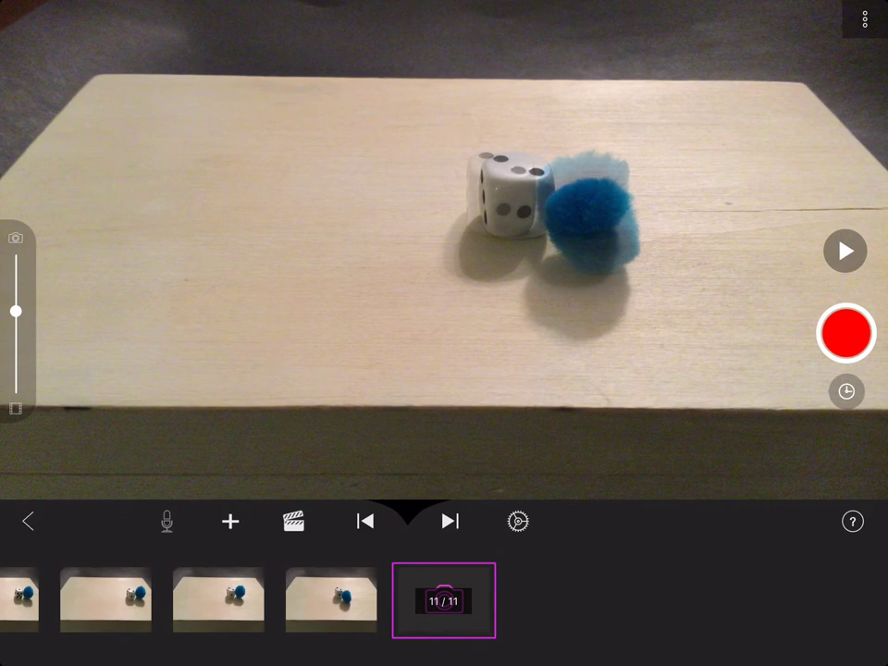
Hide the onion-skin ghost of the previous frame
left_click_drag(15, 311, 15, 258)
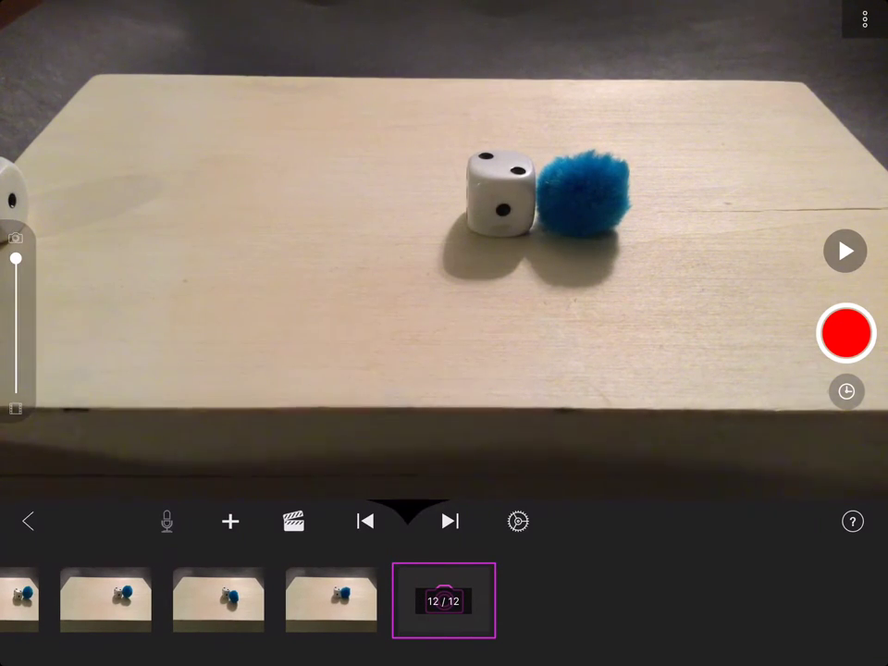
Capture the second die sliding in, followed by the yellow pom-poms behind it
left_click(845, 333)
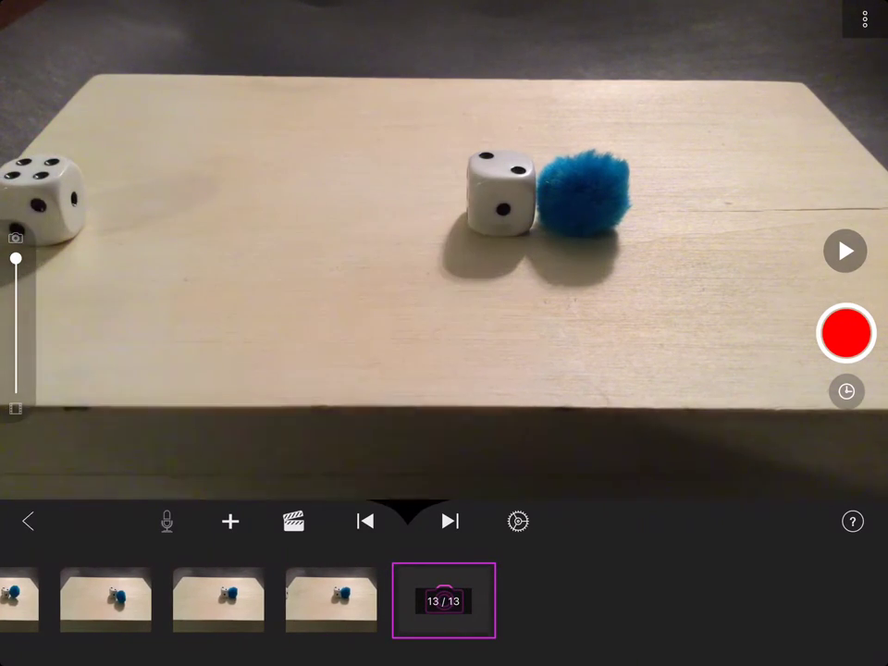
left_click(845, 333)
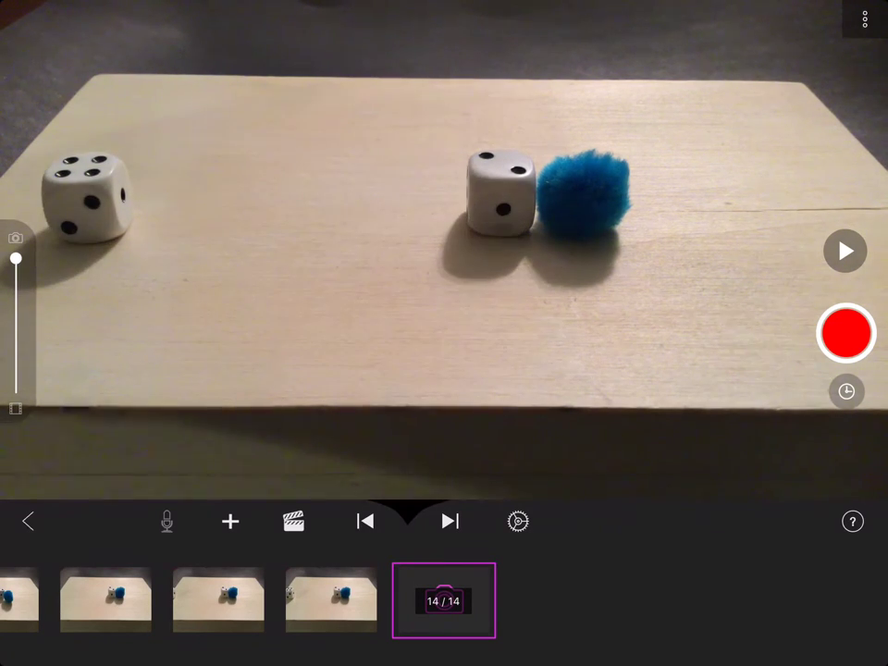
left_click(845, 333)
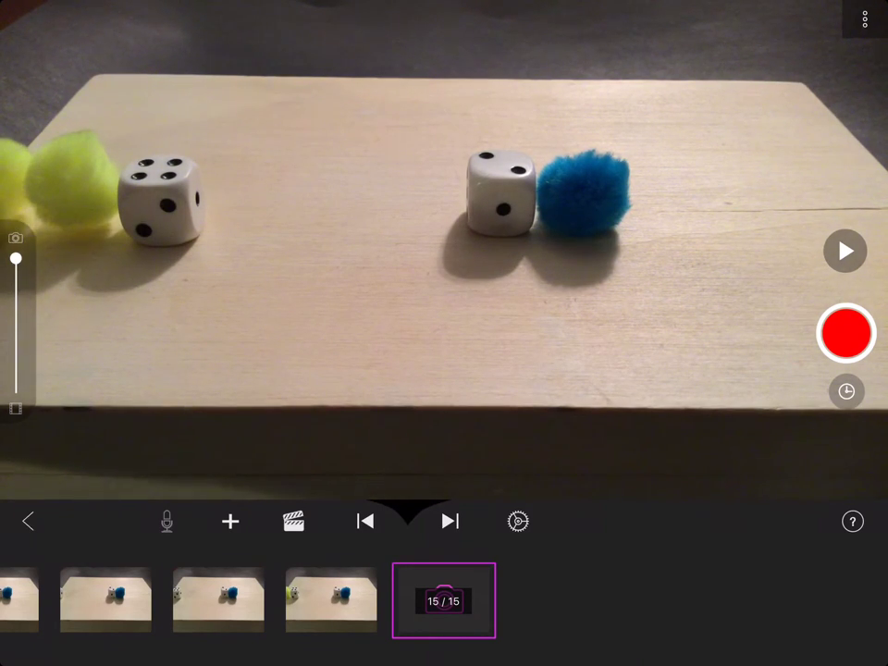
left_click(845, 333)
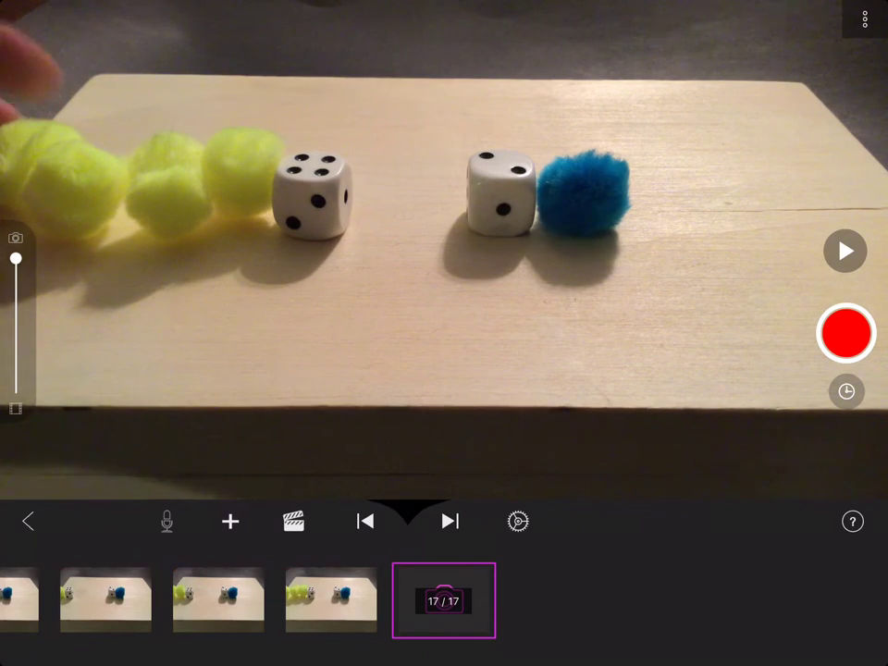
Capture the dice and pom-poms closing into the four-plus-one line-up, then enable onion skin
left_click(846, 333)
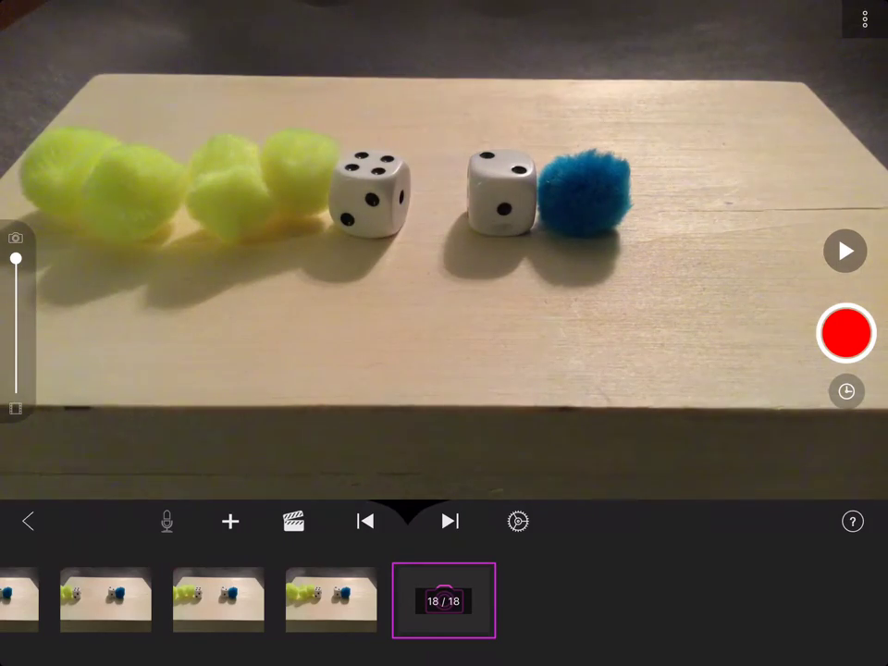
left_click(846, 333)
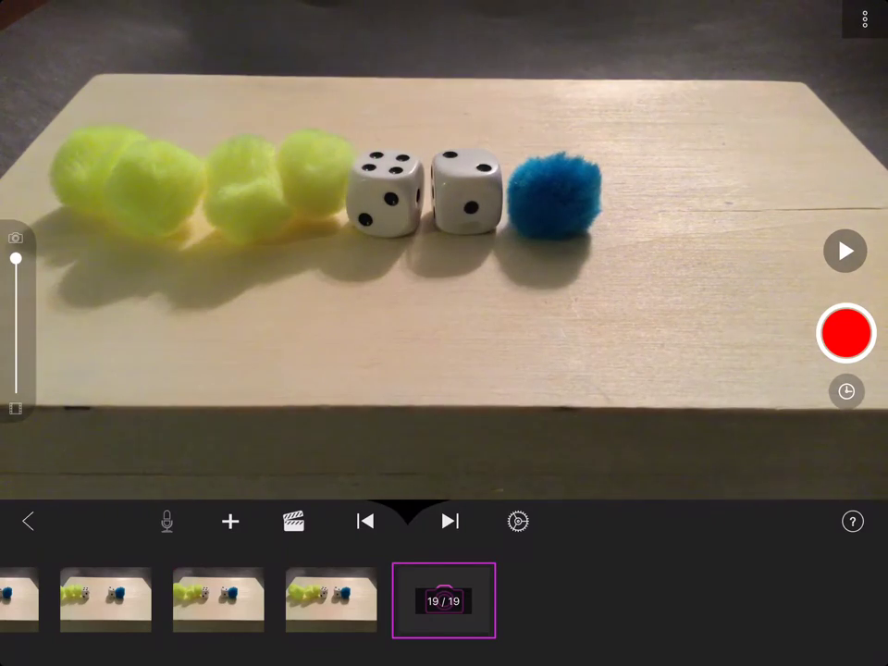
left_click(846, 333)
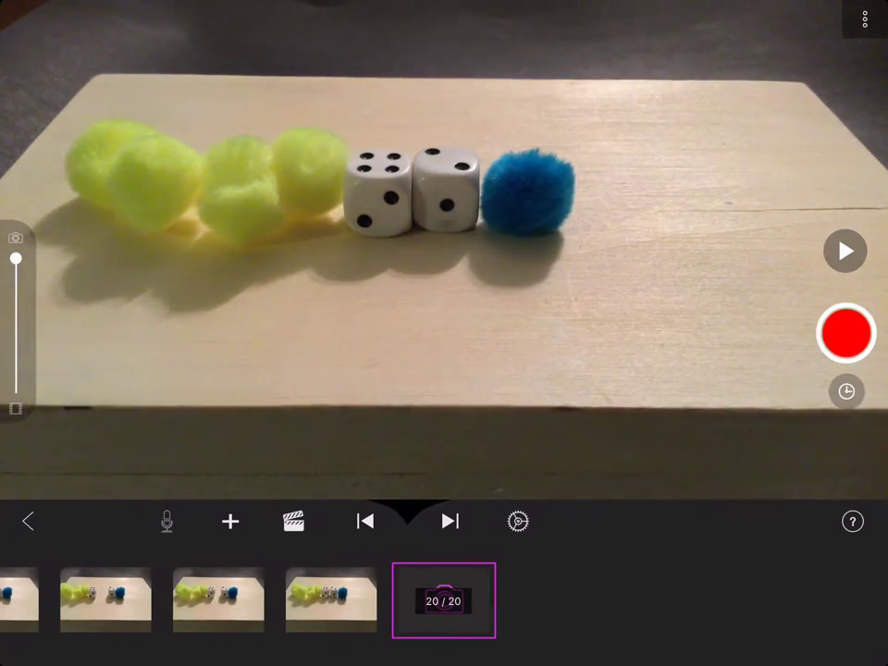
left_click(846, 333)
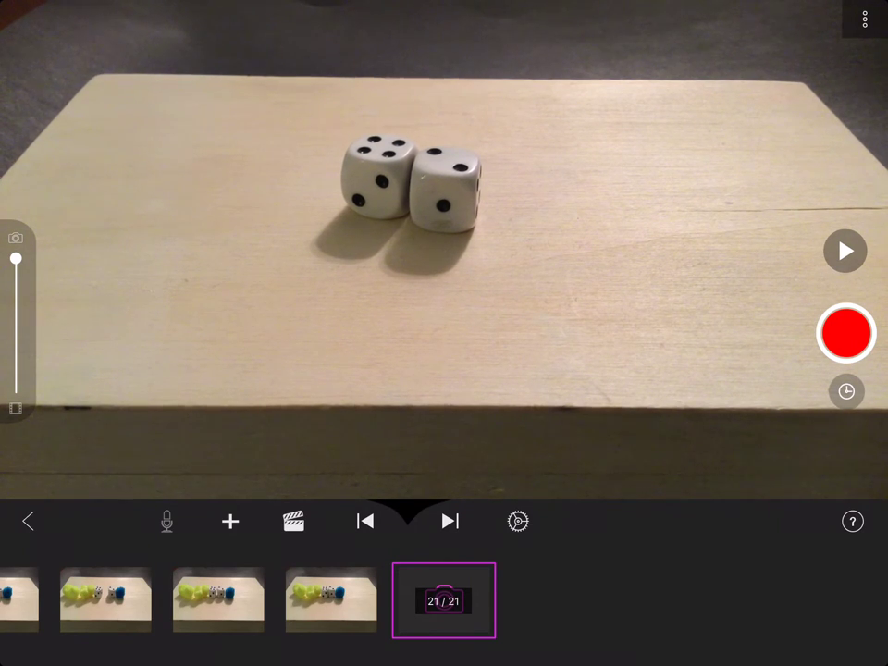
left_click_drag(16, 258, 15, 311)
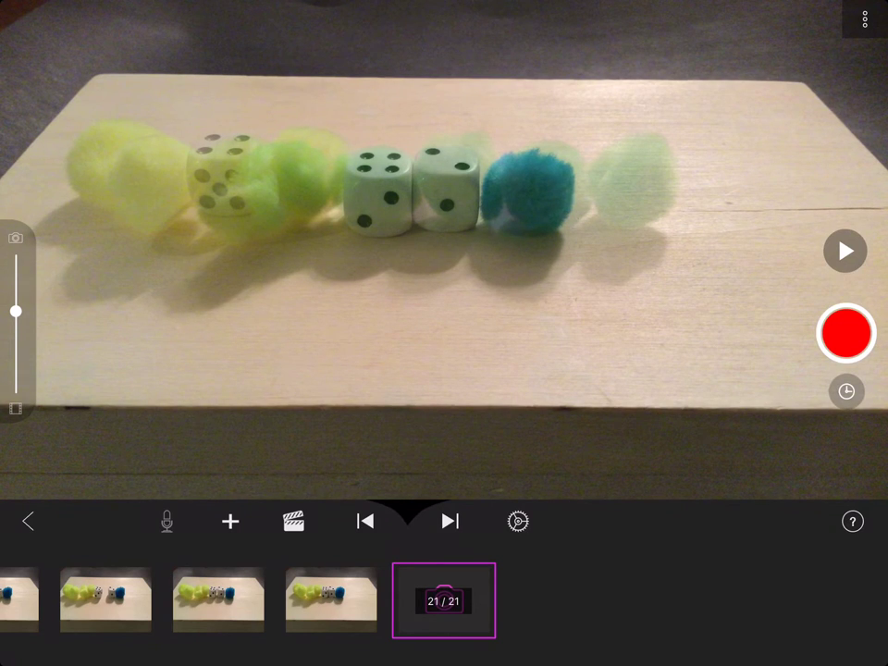
Hide the onion skin and capture the final frames of the die with five green pom-poms
left_click_drag(16, 311, 15, 258)
left_click(844, 333)
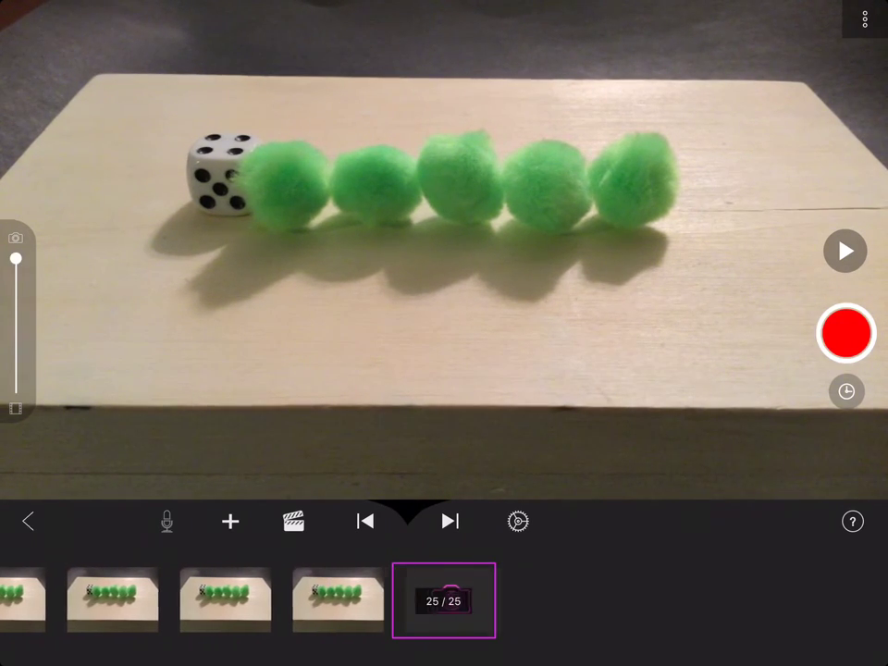
left_click(366, 521)
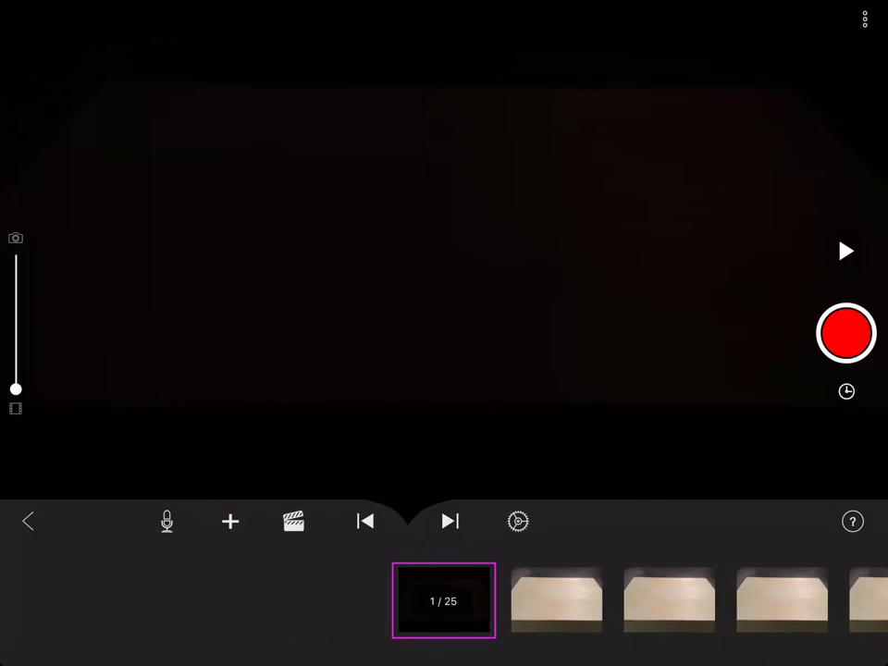
Preview the movie, then return to the 24-frame 'My Stop Motion Movie' overview
left_click(845, 251)
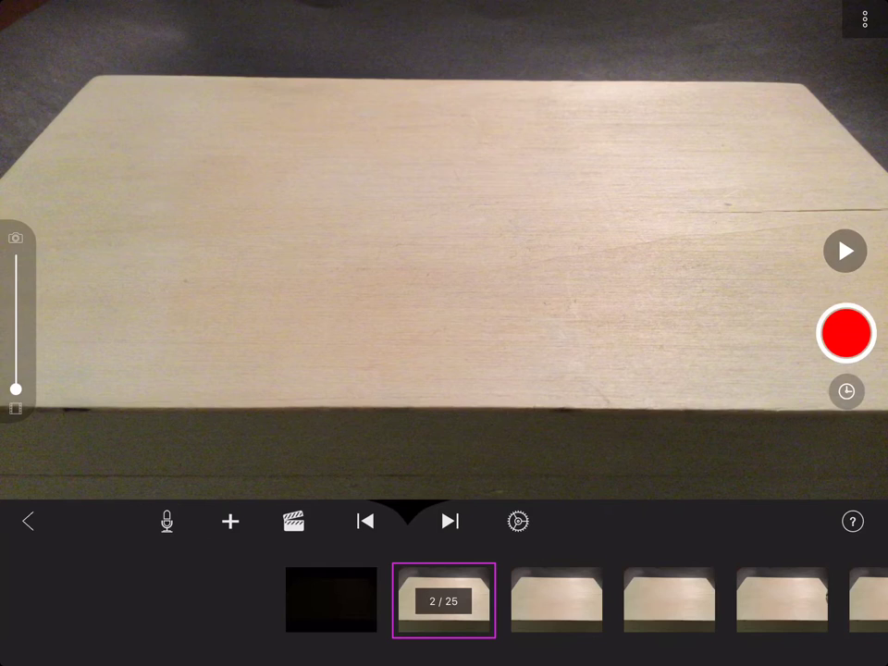
left_click(27, 520)
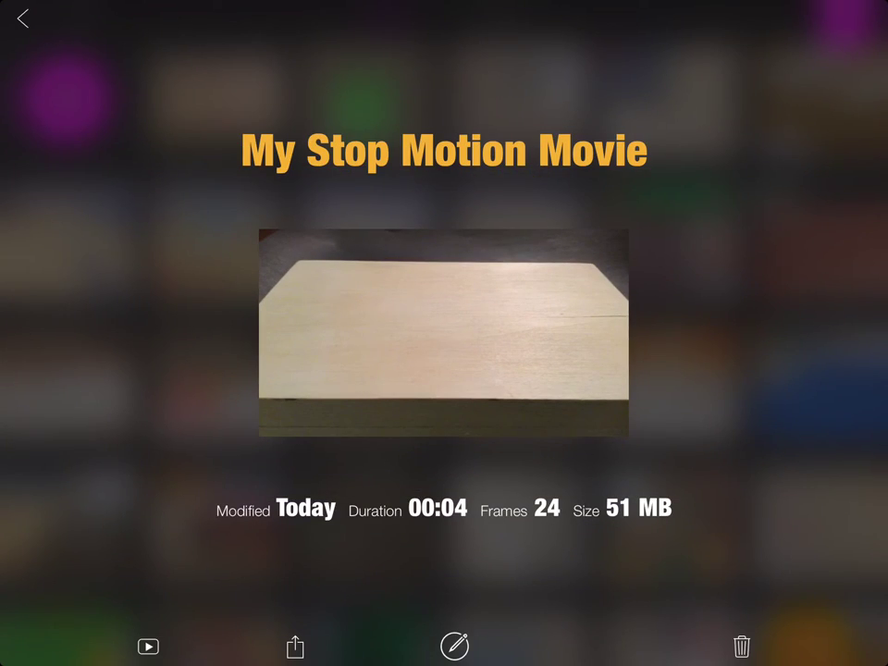
Save 'My Stop Motion Movie' to the Camera Roll as Medium - 360p and dismiss the confirmation
left_click(295, 646)
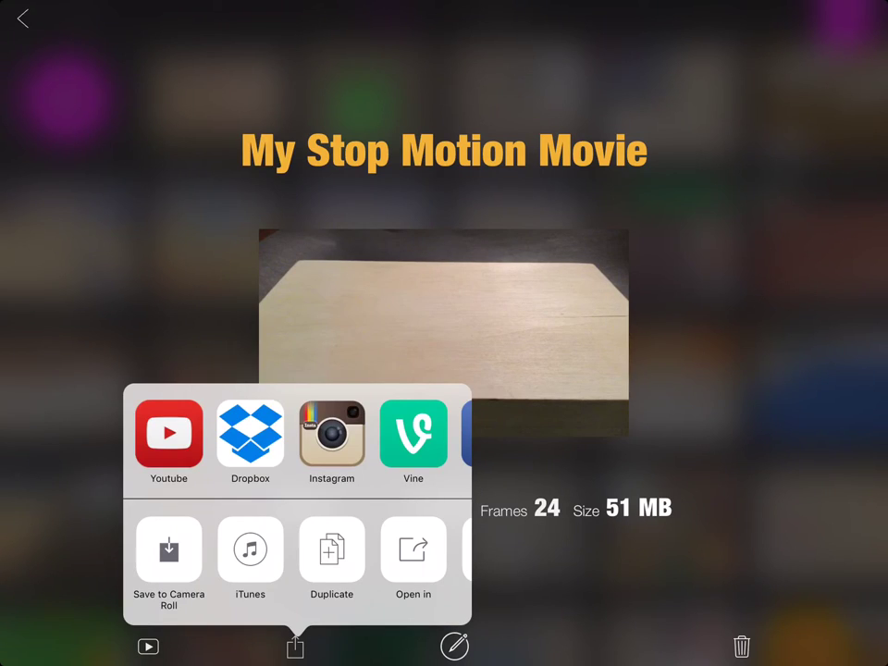
left_click(168, 549)
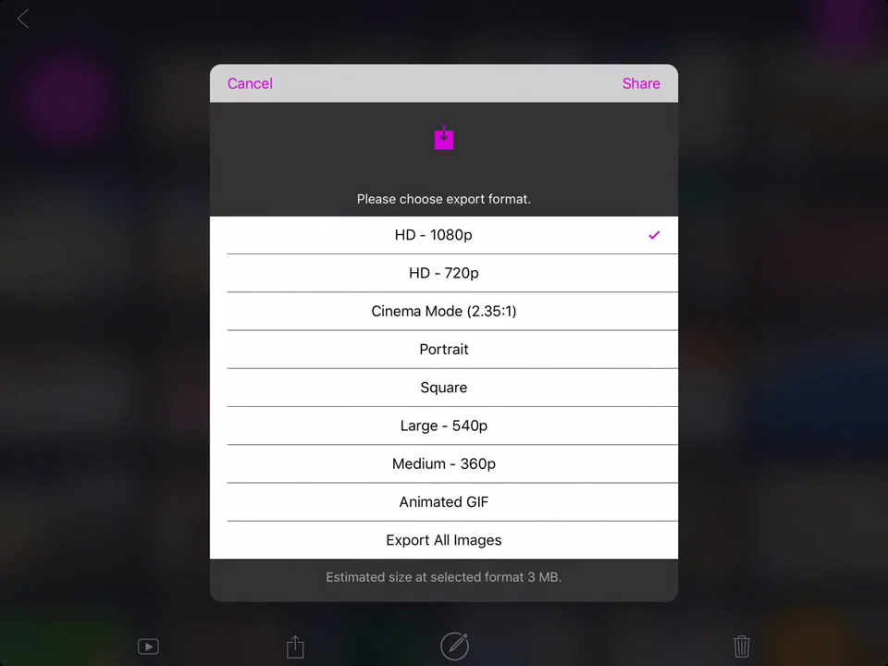
left_click(444, 463)
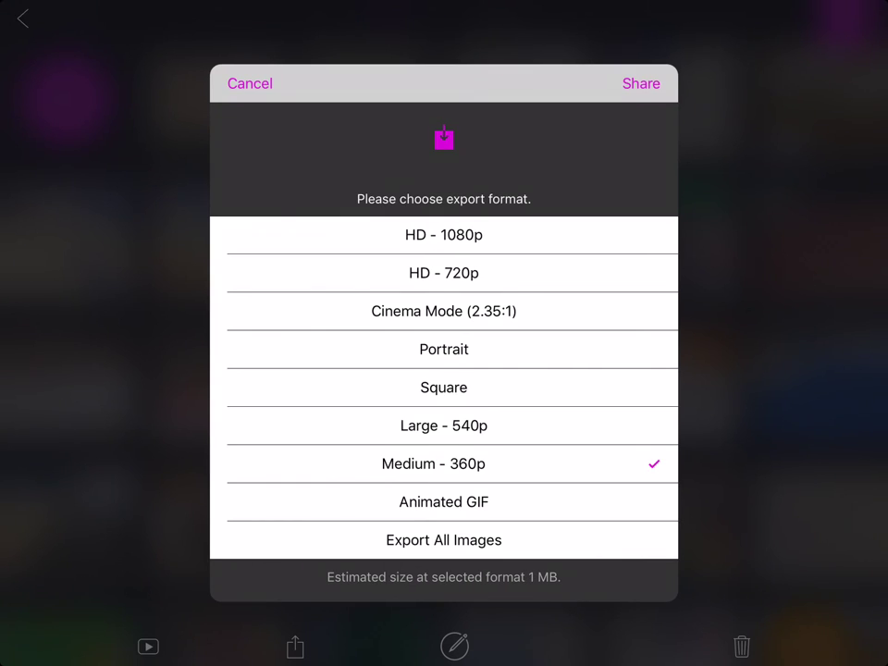
left_click(641, 84)
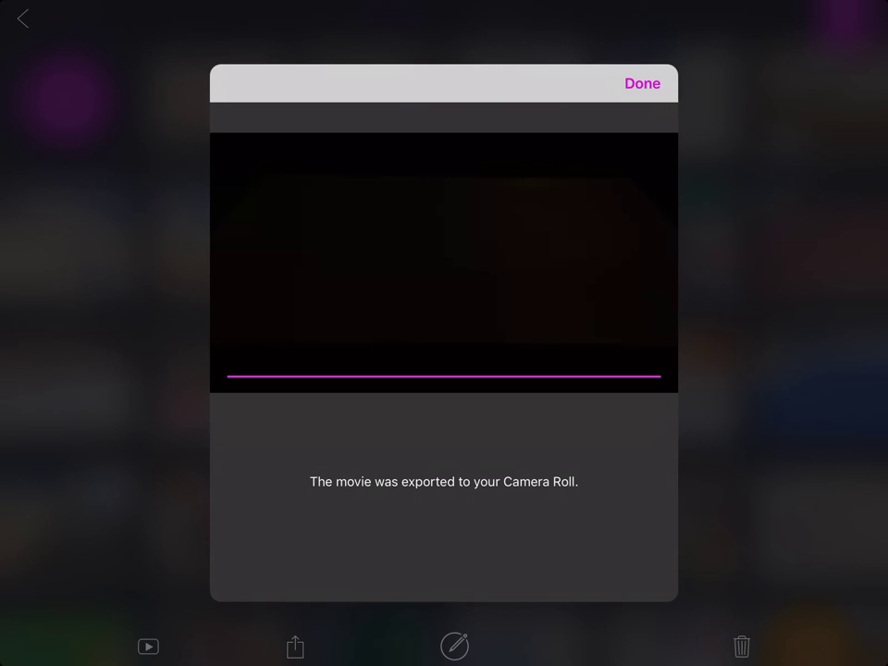
left_click(641, 84)
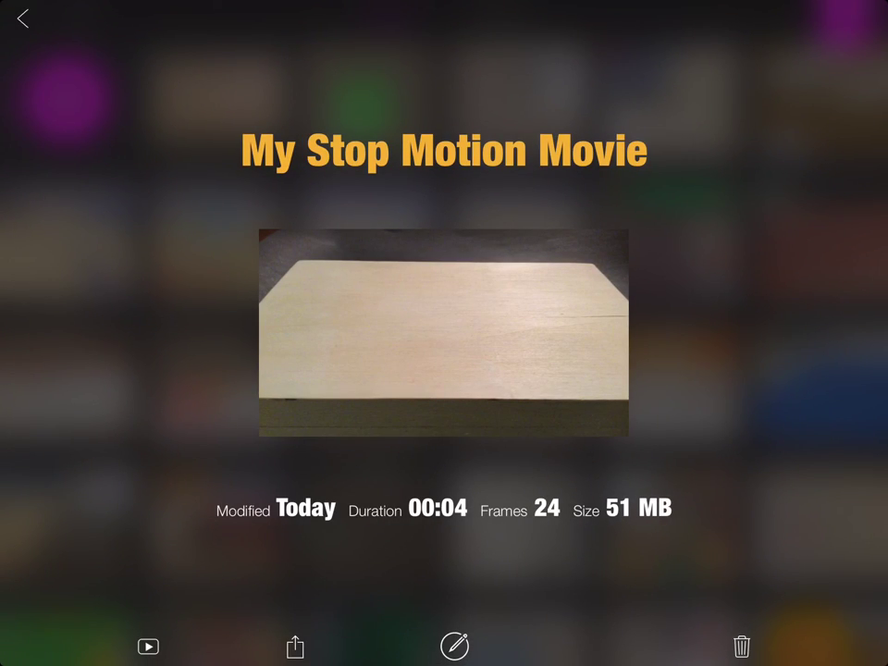